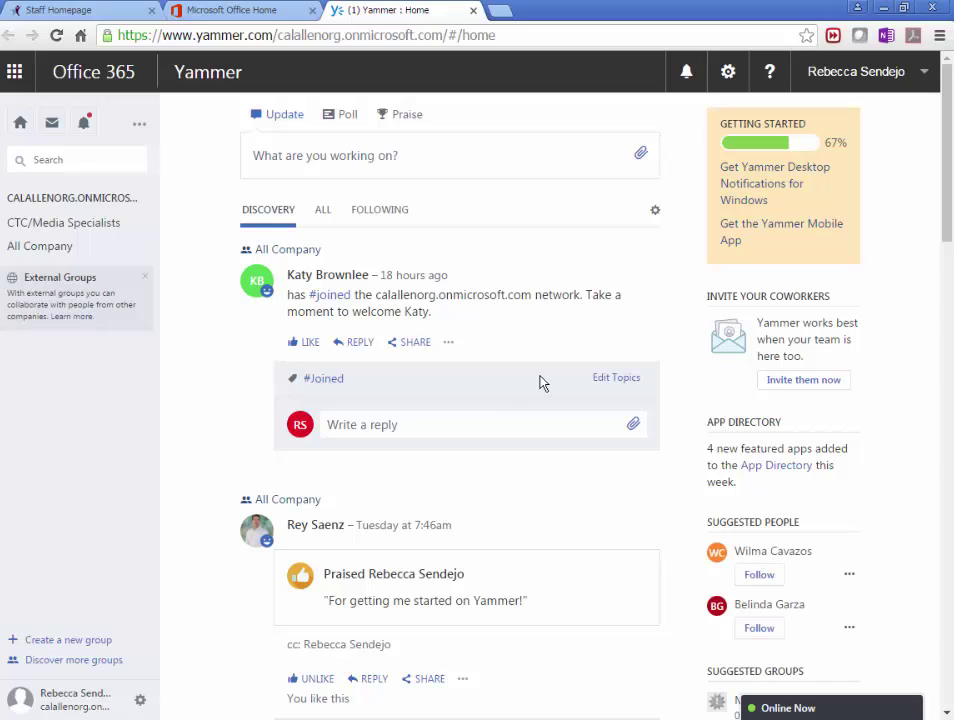
Like the #joined welcome post for the new member in the Discovery feed.
scroll(520, 450, down, 3)
scroll(502, 514, up, 3)
click(310, 344)
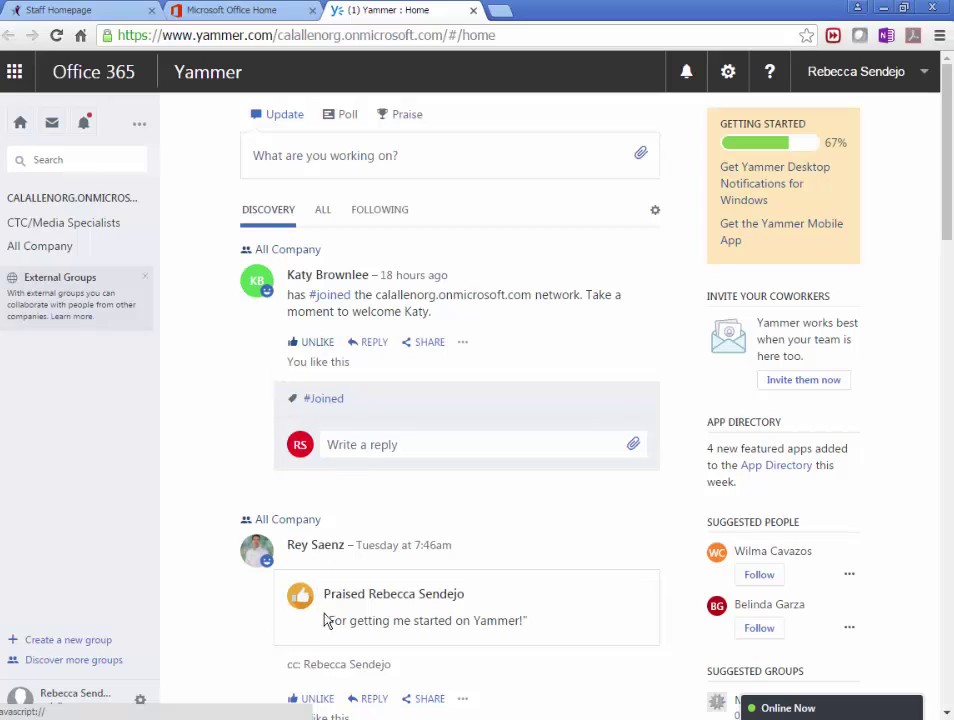
scroll(400, 530, down, 3)
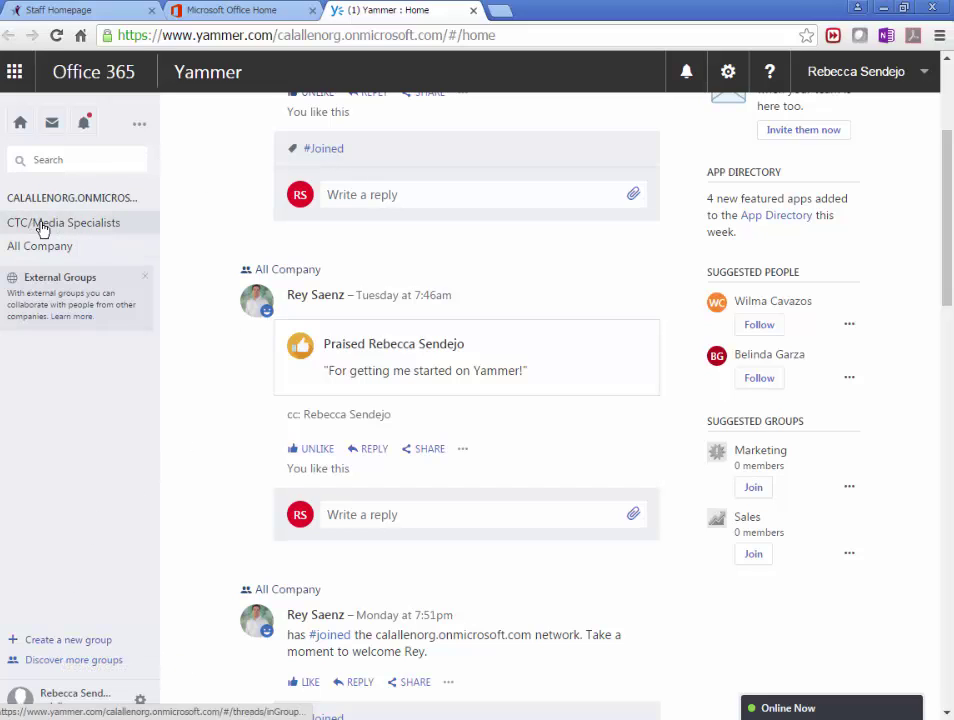
Start a new internal group named 'Sample'.
click(55, 641)
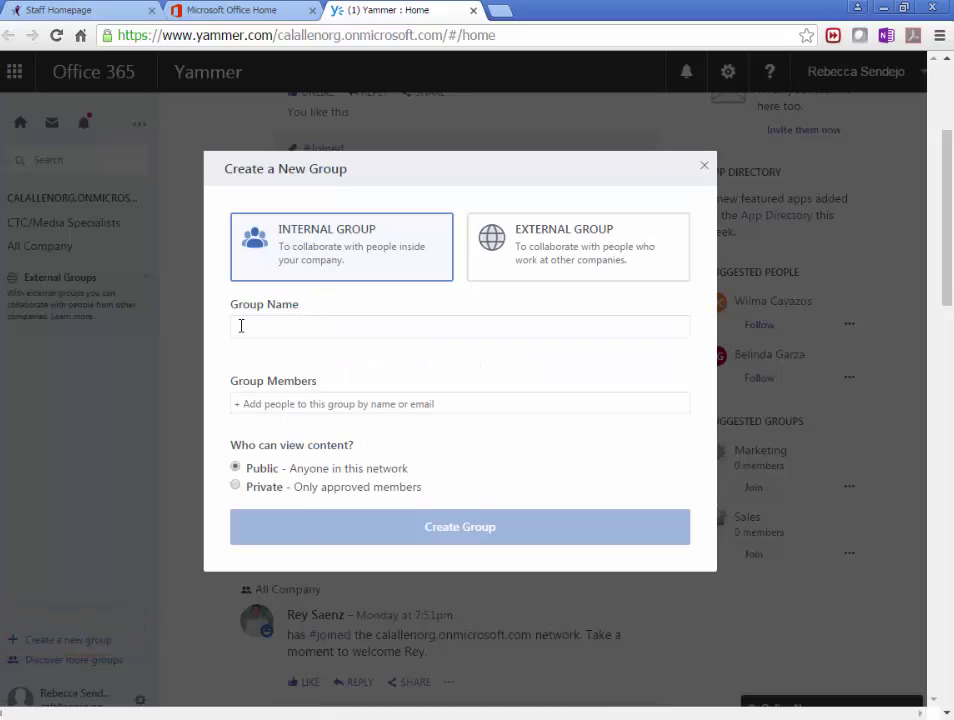
text(Sample)
click(266, 404)
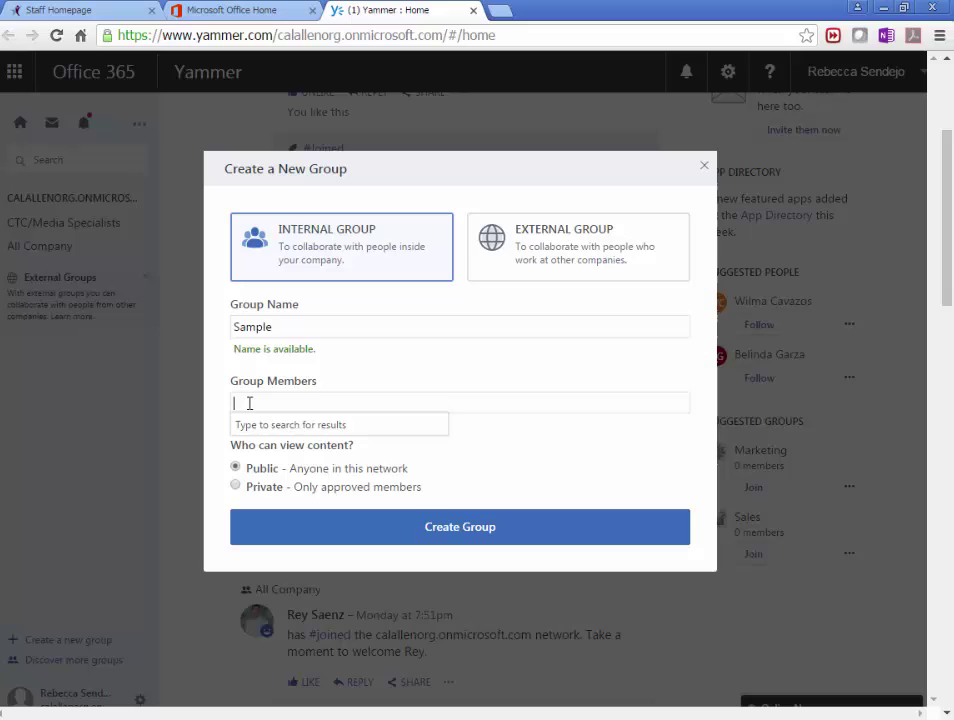
Search for the student by name in the Group Members field.
text(rey)
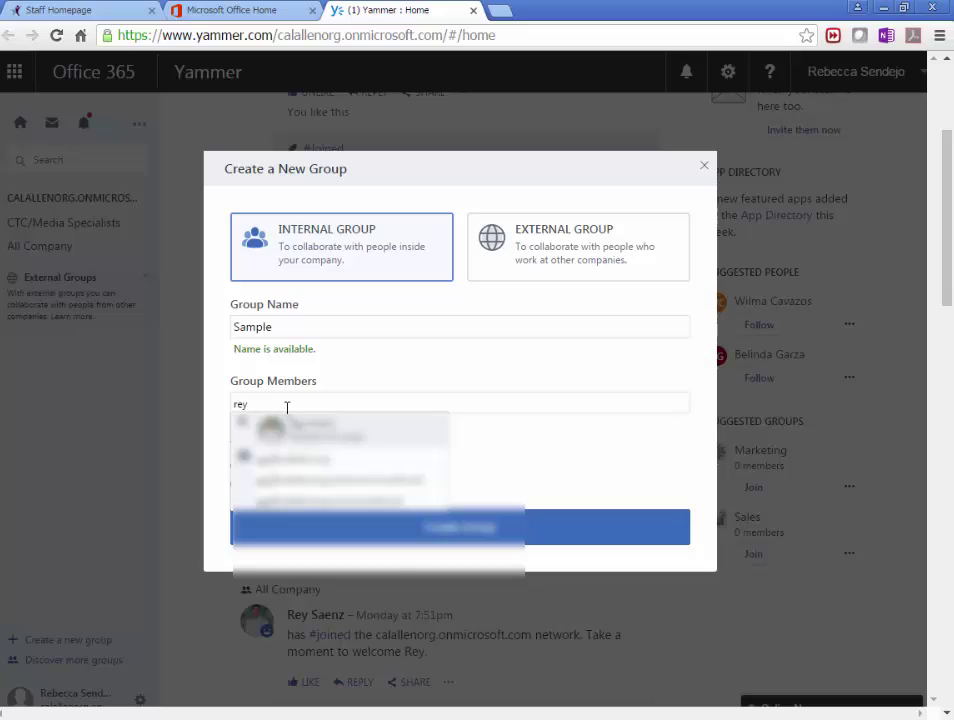
key(BackSpace)
key(BackSpace)
key(BackSpace)
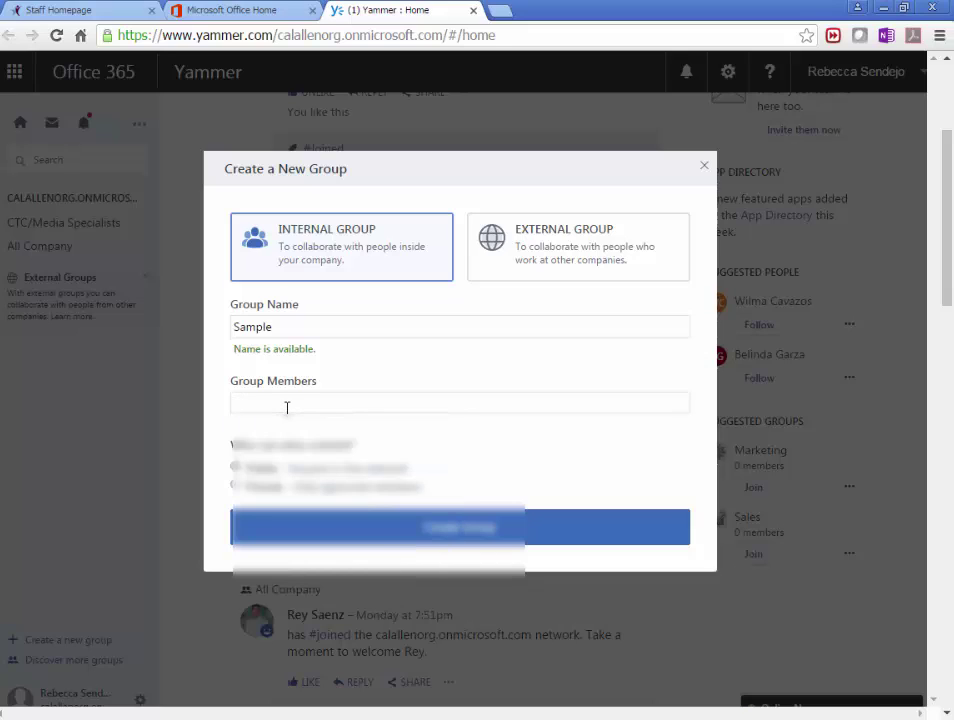
text(isabella)
Set Sample to Private – only approved members, then create the group.
click(264, 409)
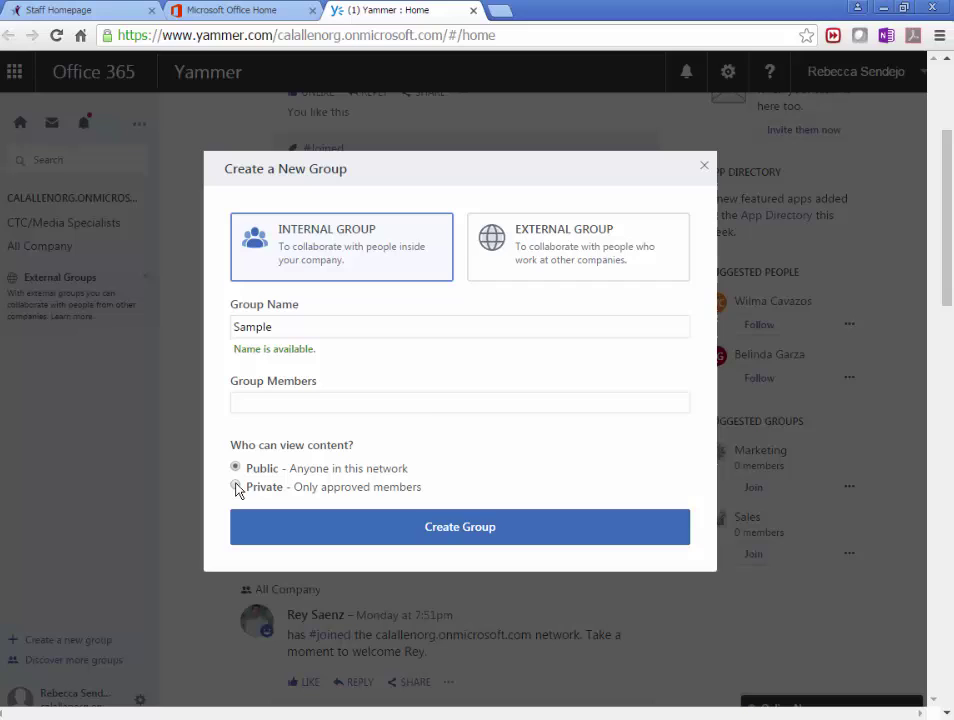
click(236, 487)
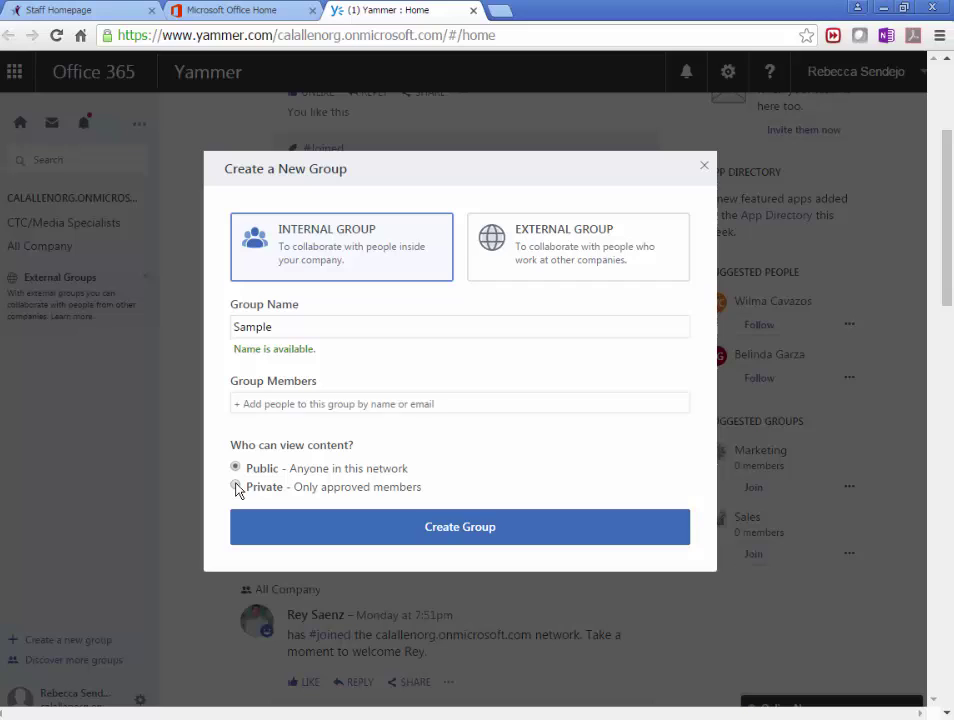
click(459, 550)
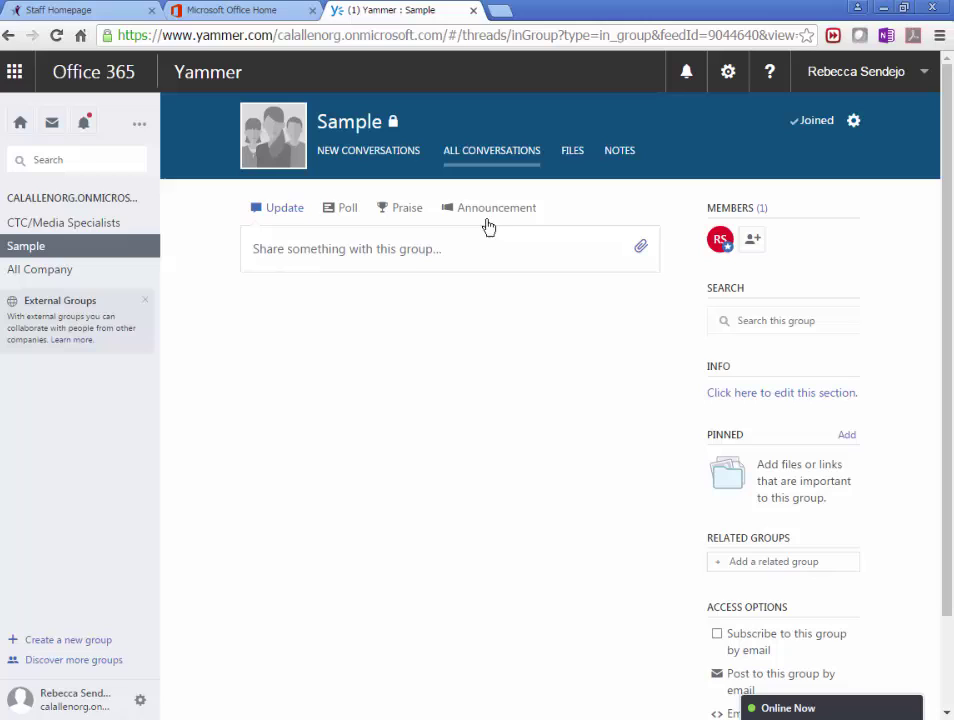
Write a 'Review' post in Sample and choose to upload a file from the computer.
click(362, 256)
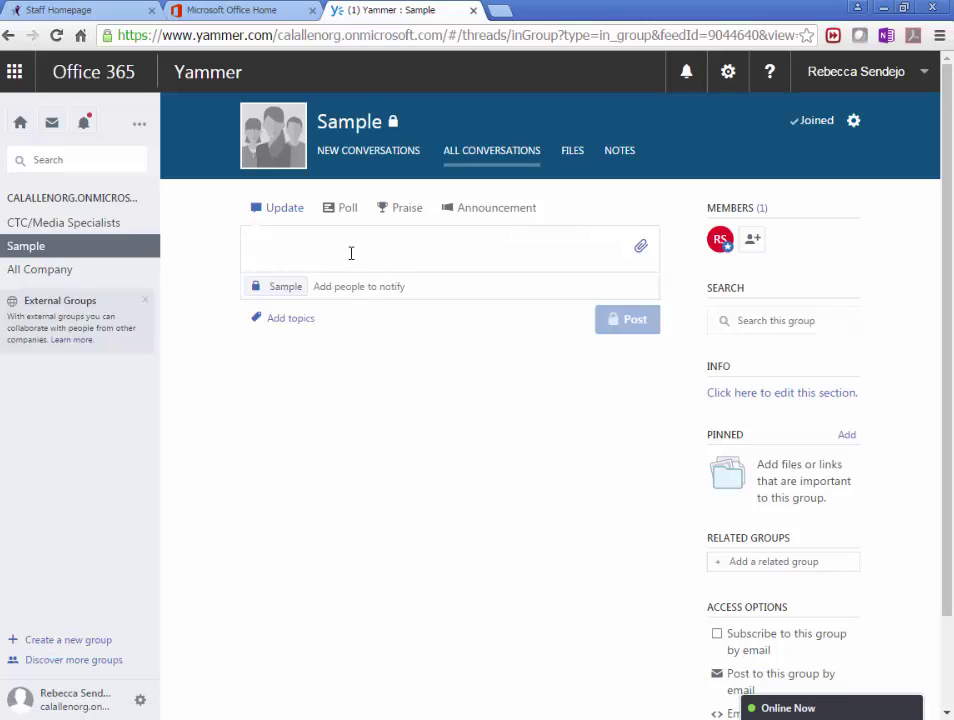
text(Review)
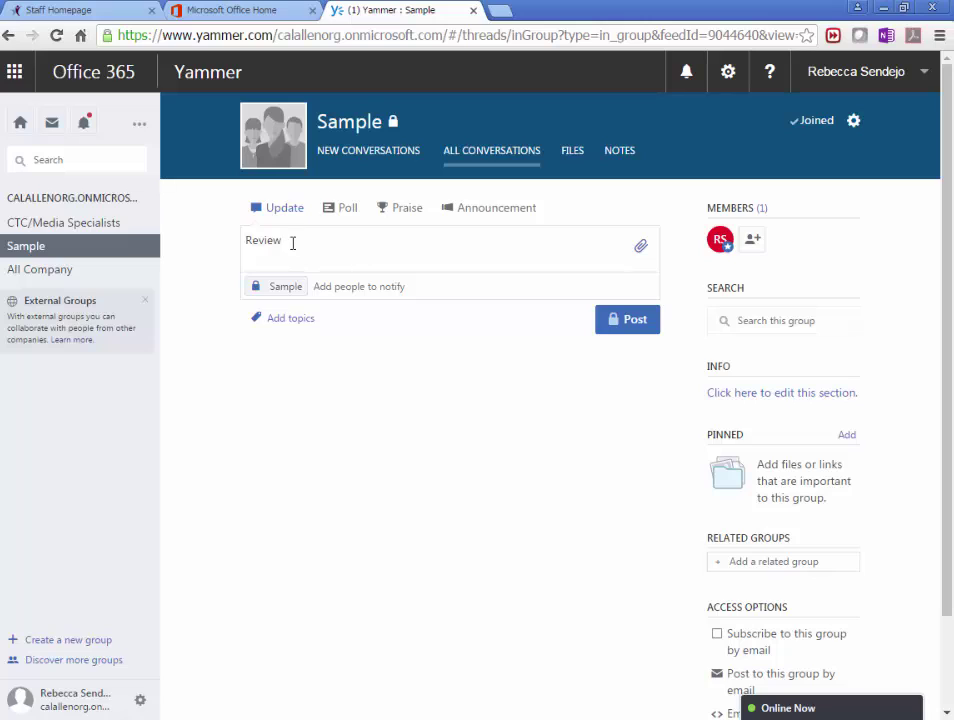
click(641, 247)
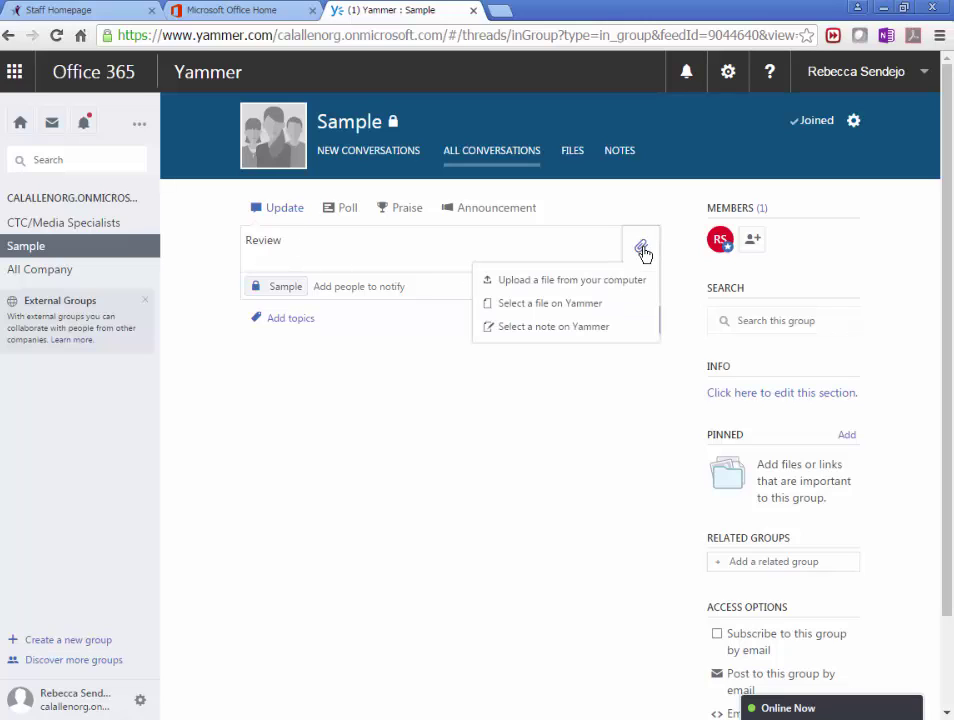
click(524, 288)
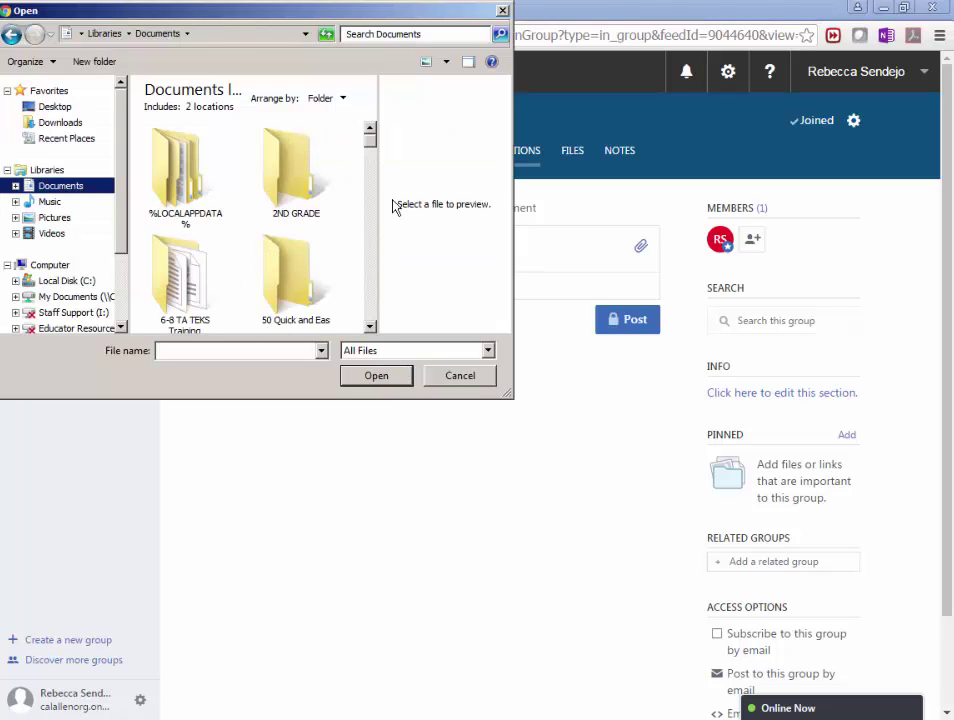
Attach WhereOralStorytellingandDigitalTechnologyMeet.pdf and publish the post.
drag(370, 133, 351, 324)
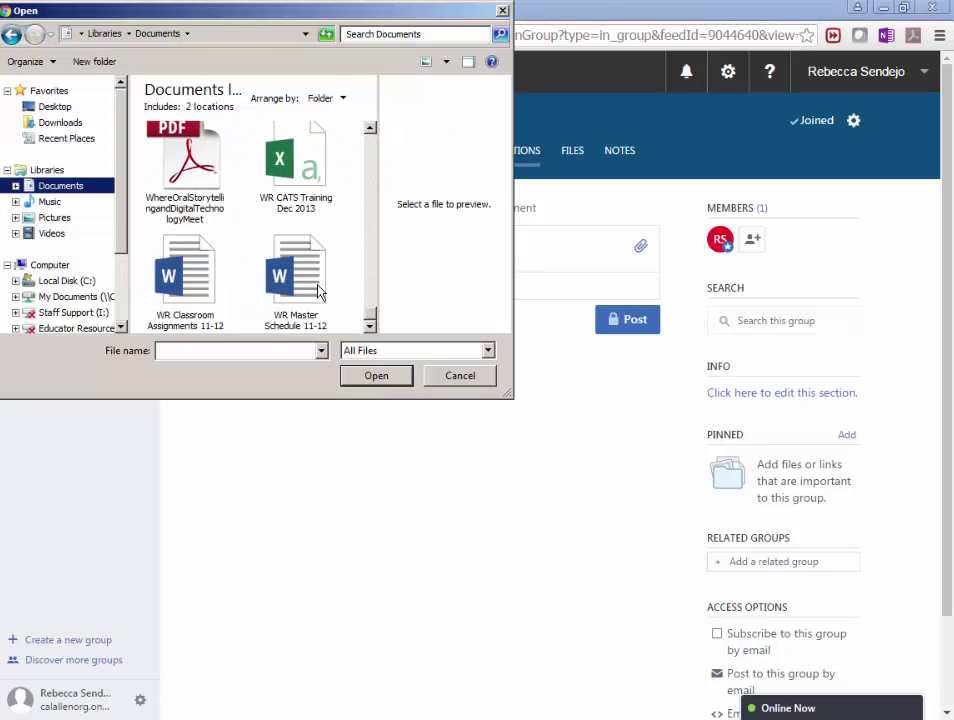
click(318, 288)
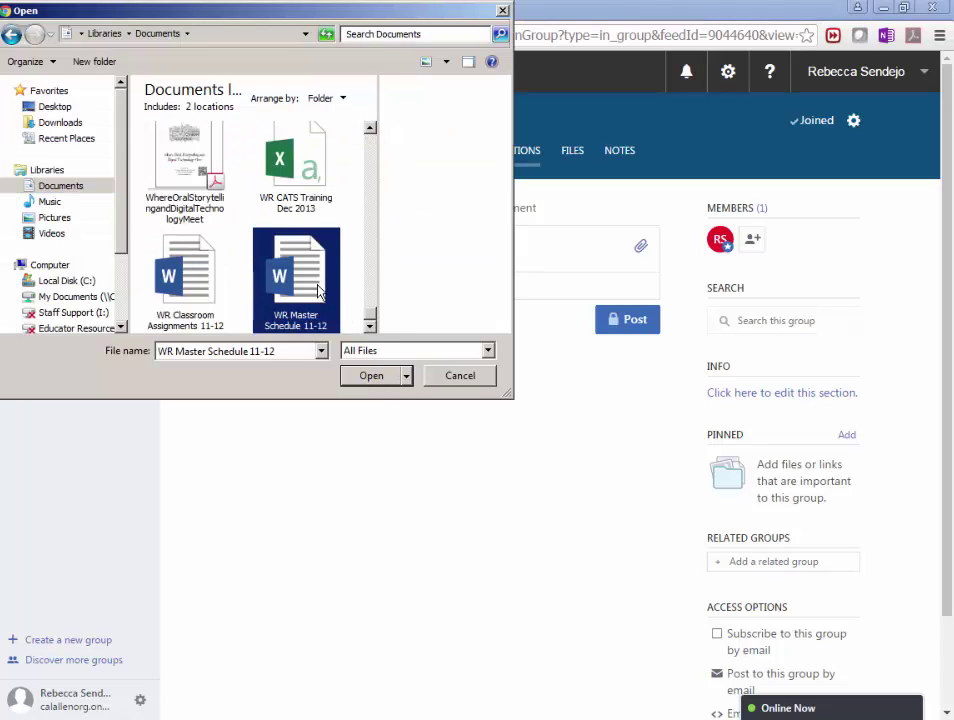
click(190, 160)
click(370, 376)
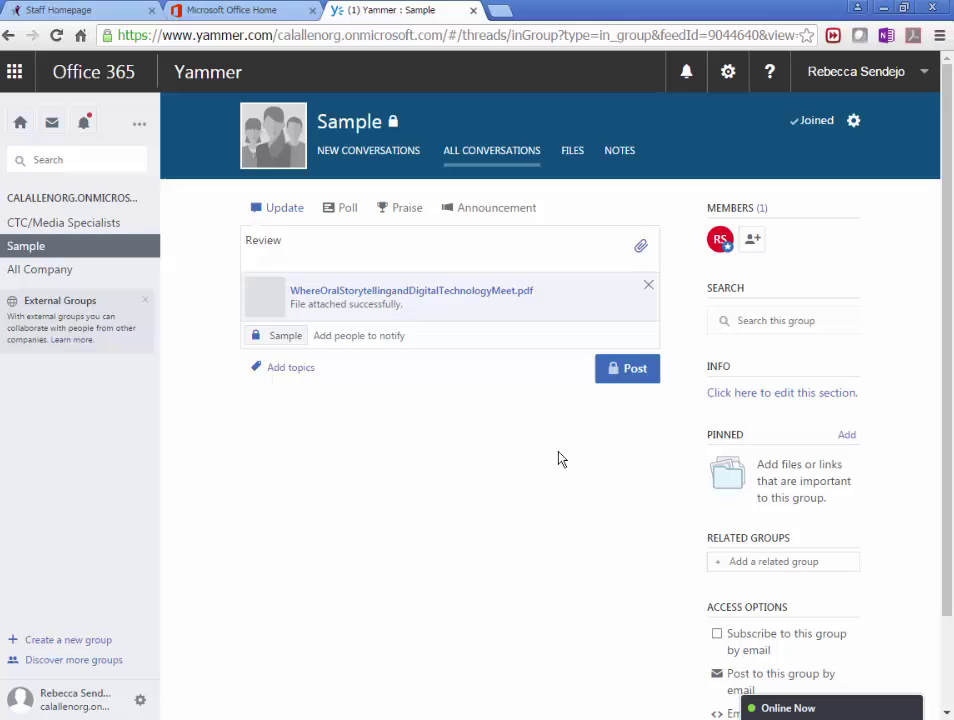
click(628, 370)
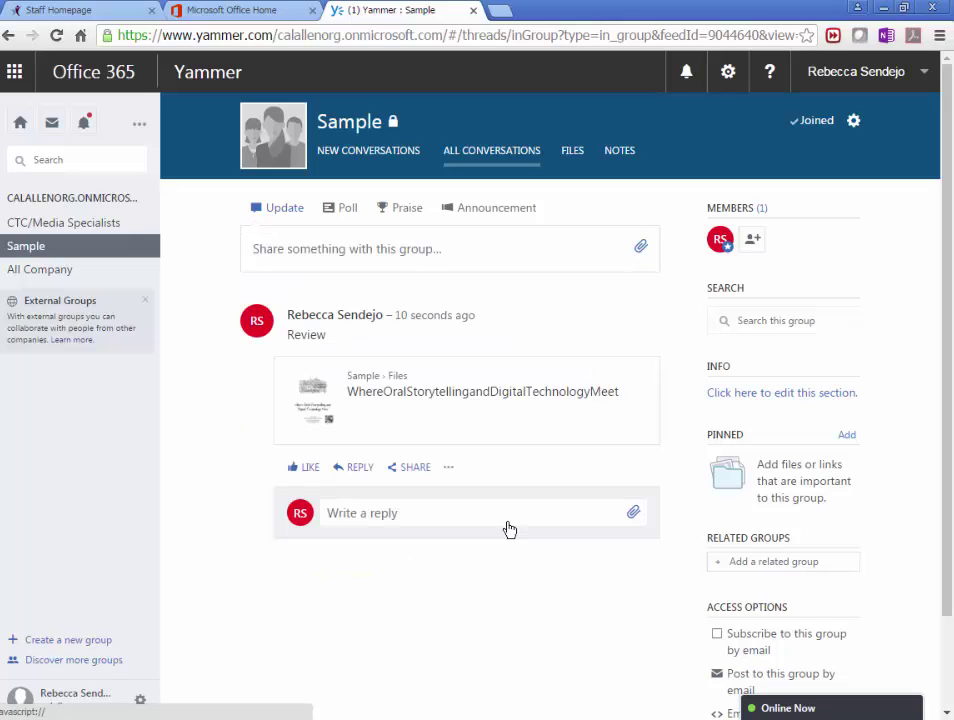
Close the group owner's Yammer tab to switch to the student account.
mouse_move(398, 428)
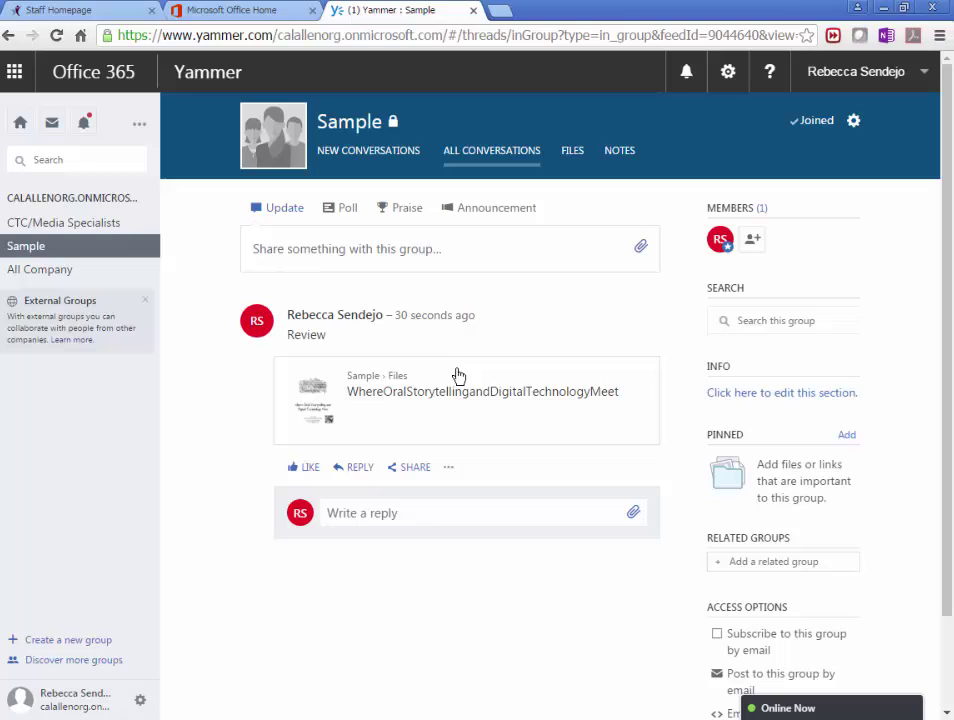
mouse_move(449, 423)
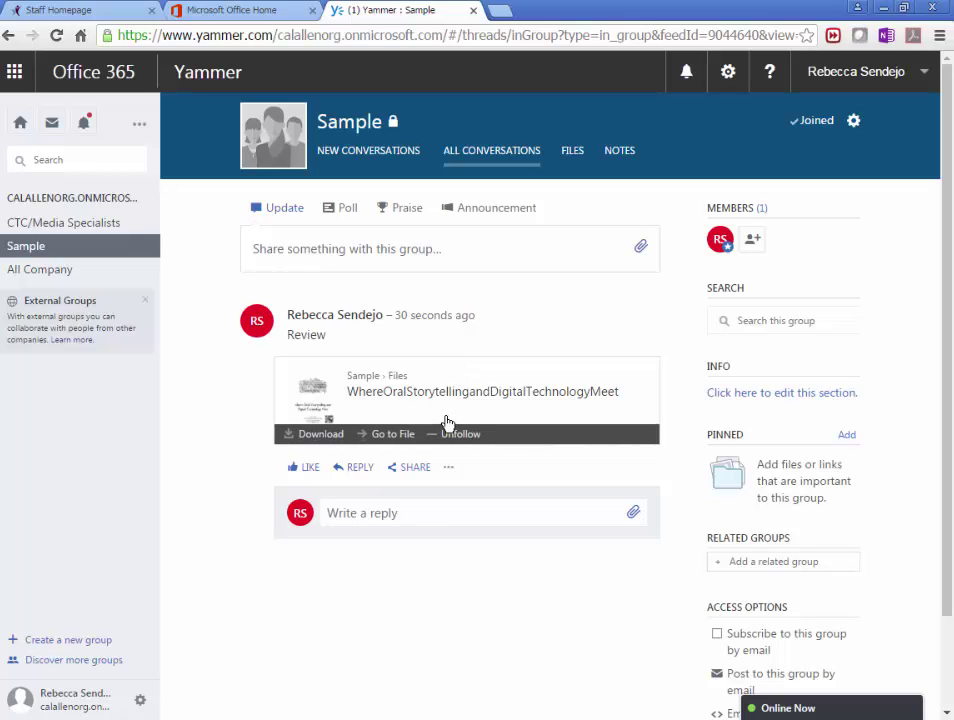
key(ctrl+w)
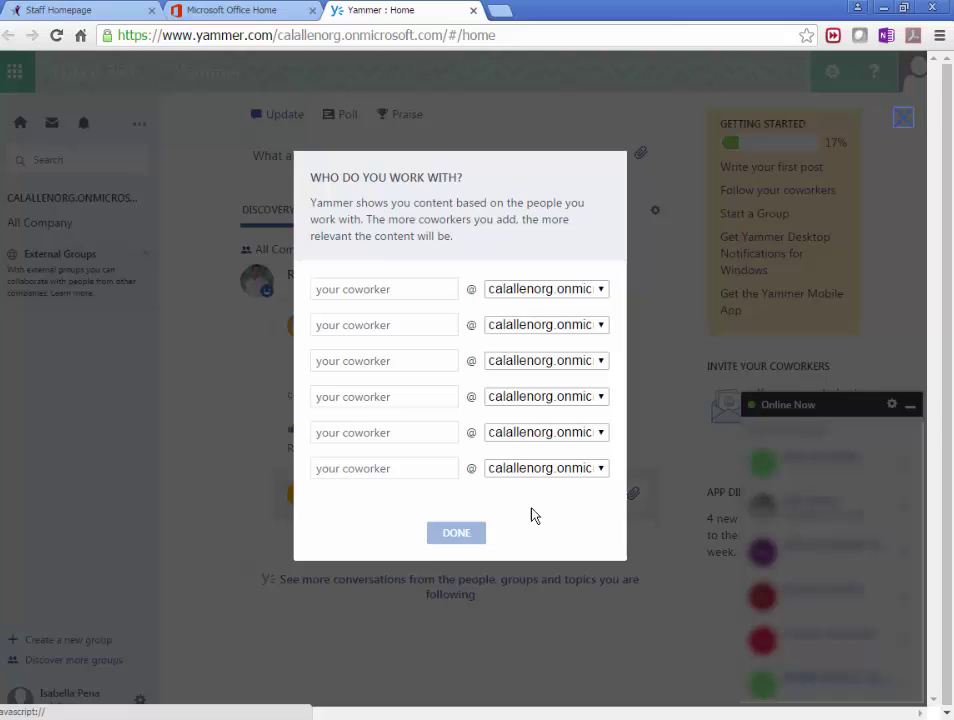
Enter the first coworker's username with the calallen.org domain.
click(370, 292)
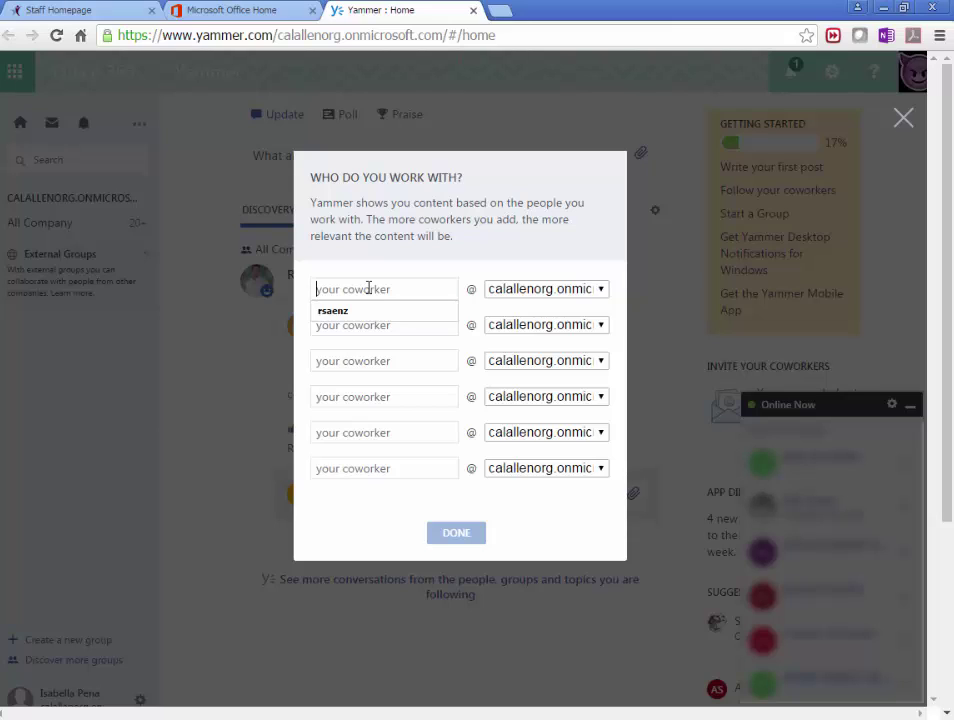
click(601, 294)
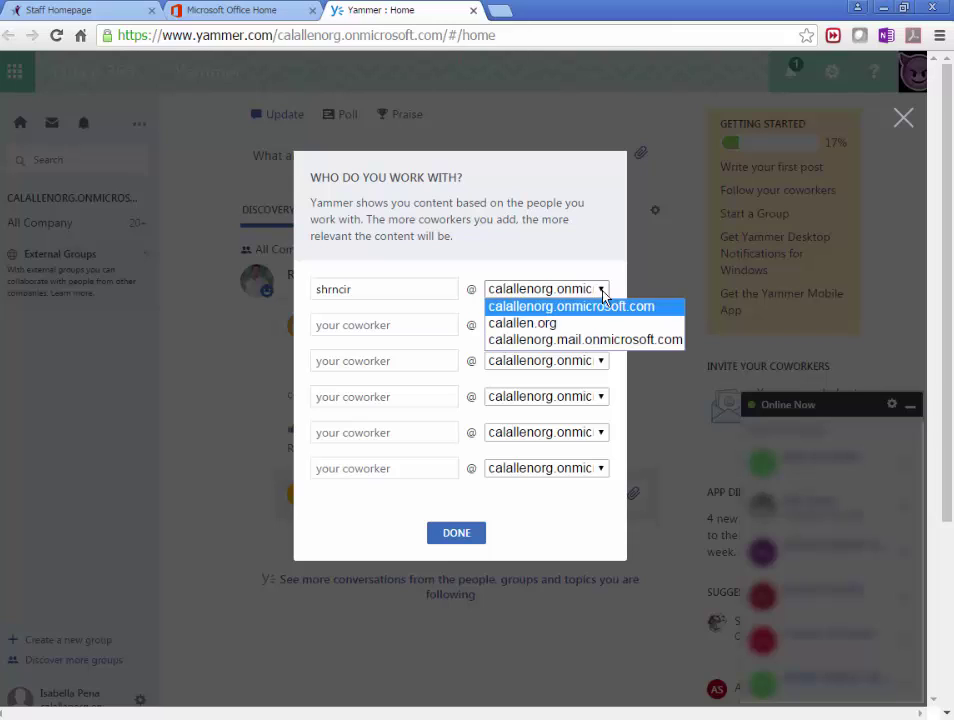
click(546, 329)
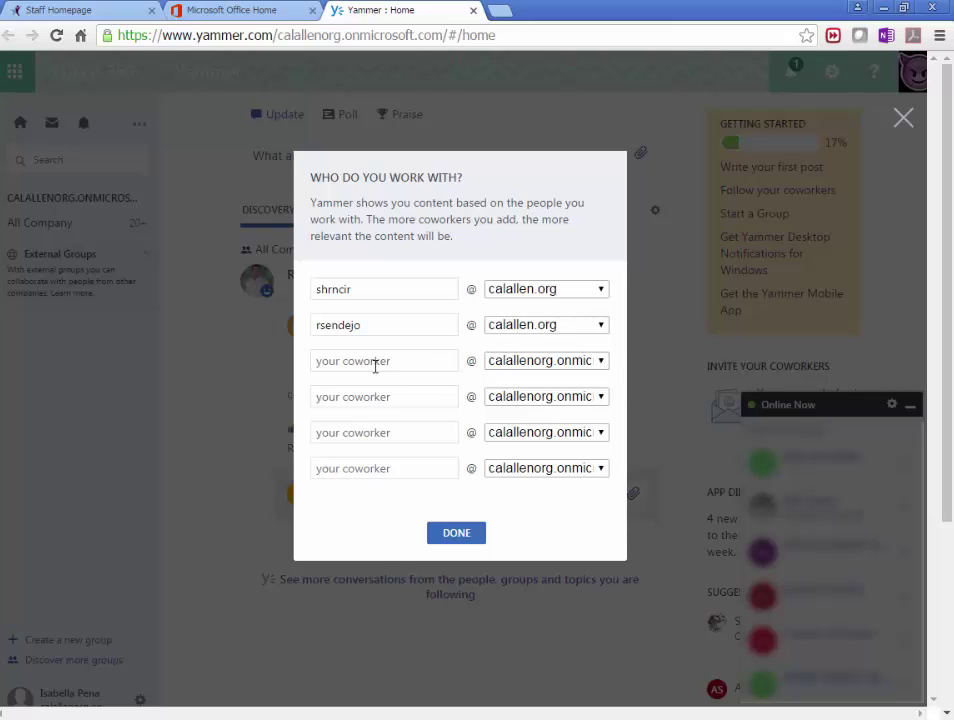
Keep calallenorg.onmicrosoft.com for the third row, submit the coworkers and close the suggestions.
click(601, 361)
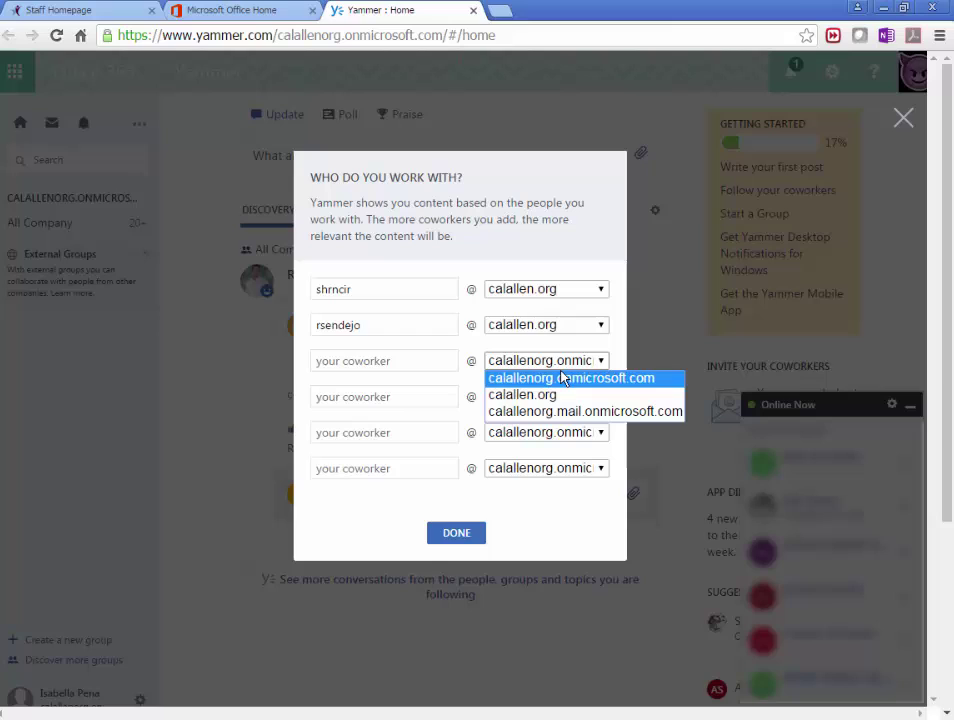
click(563, 378)
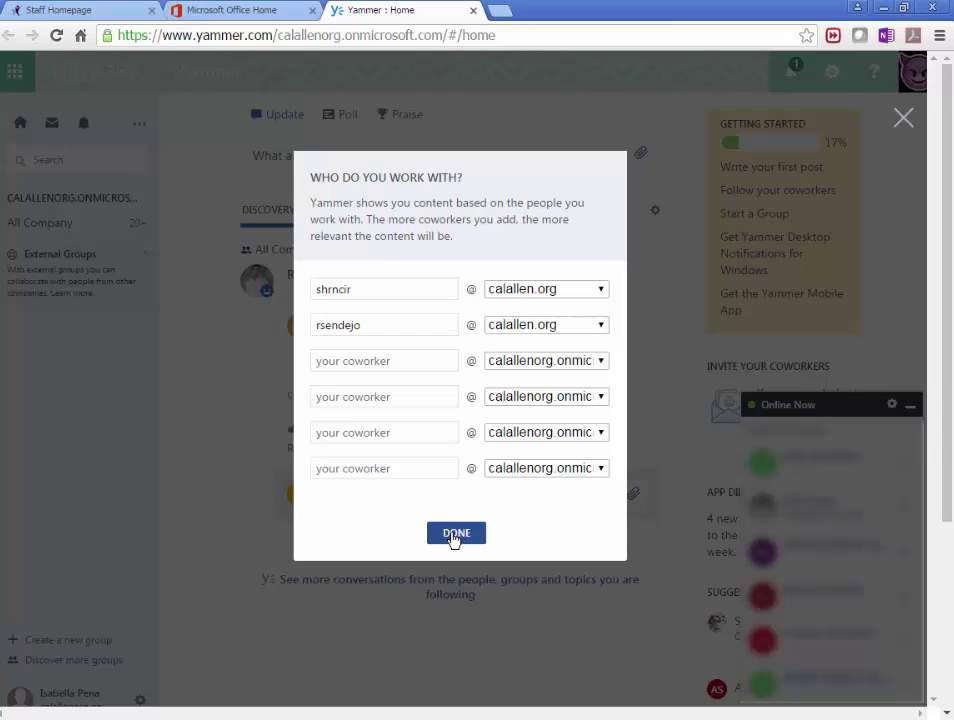
click(455, 536)
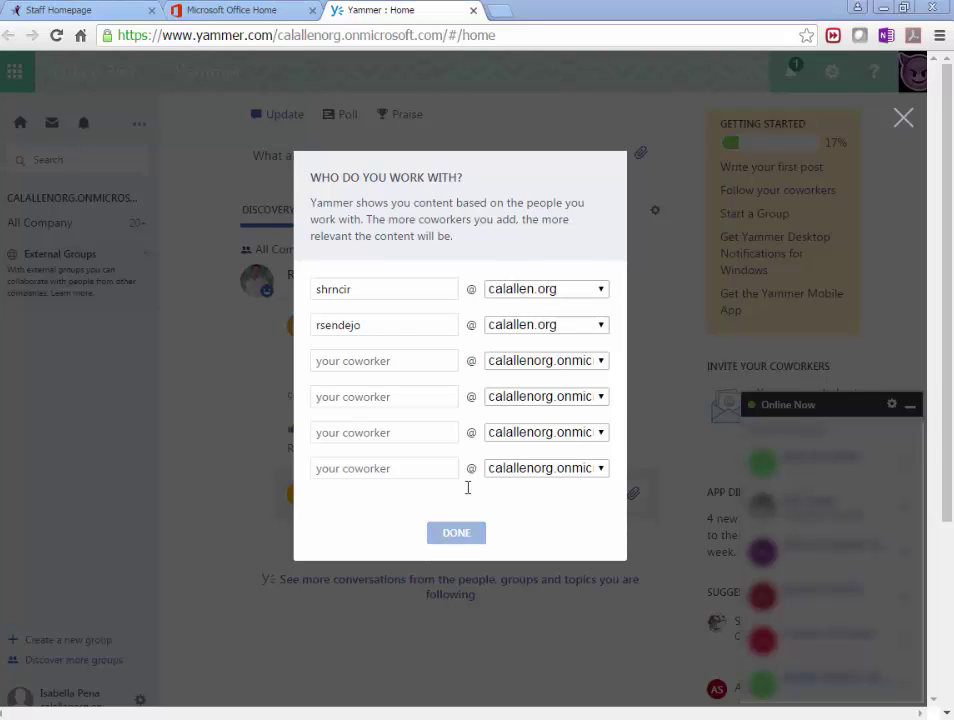
click(903, 120)
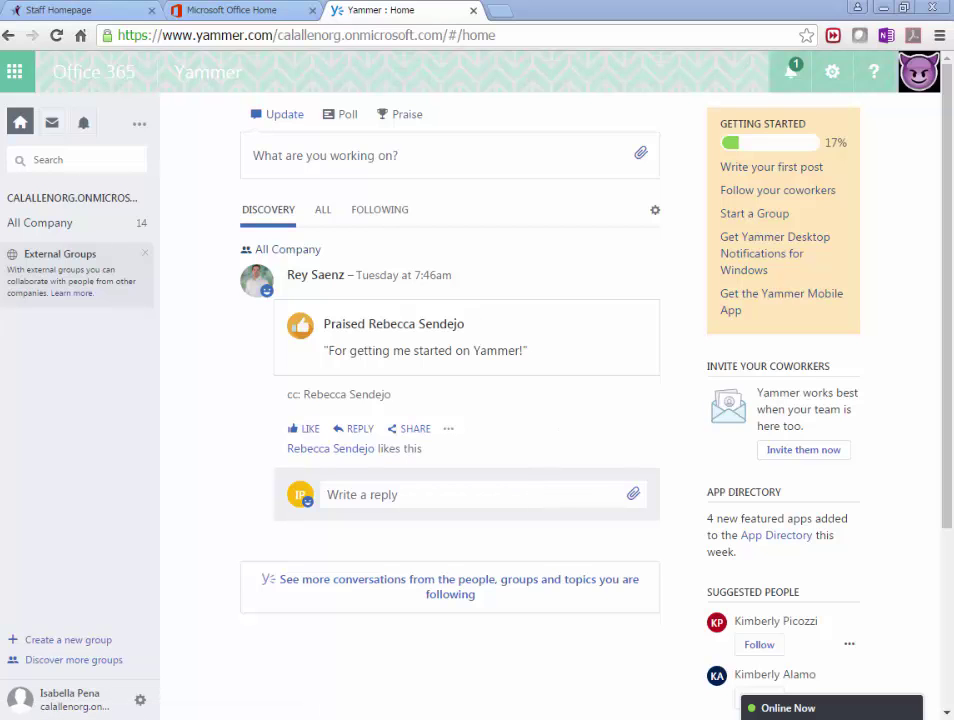
Bring the group owner's browser forward, maximize it, and open the Sample group.
key(alt+Tab)
drag(418, 79, 458, 63)
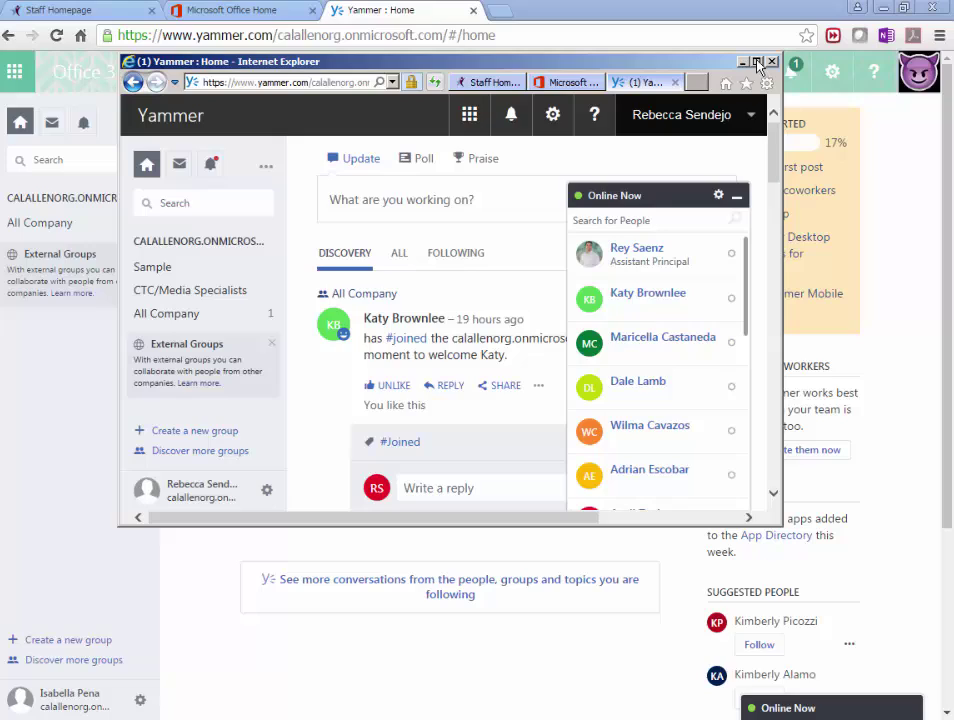
key(super+Up)
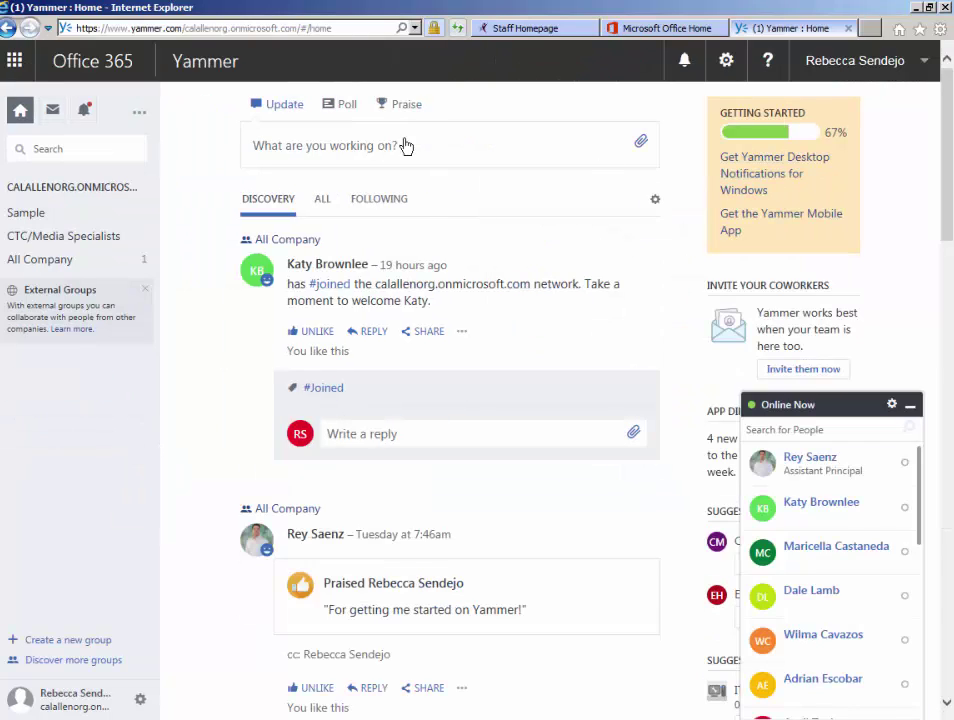
click(30, 216)
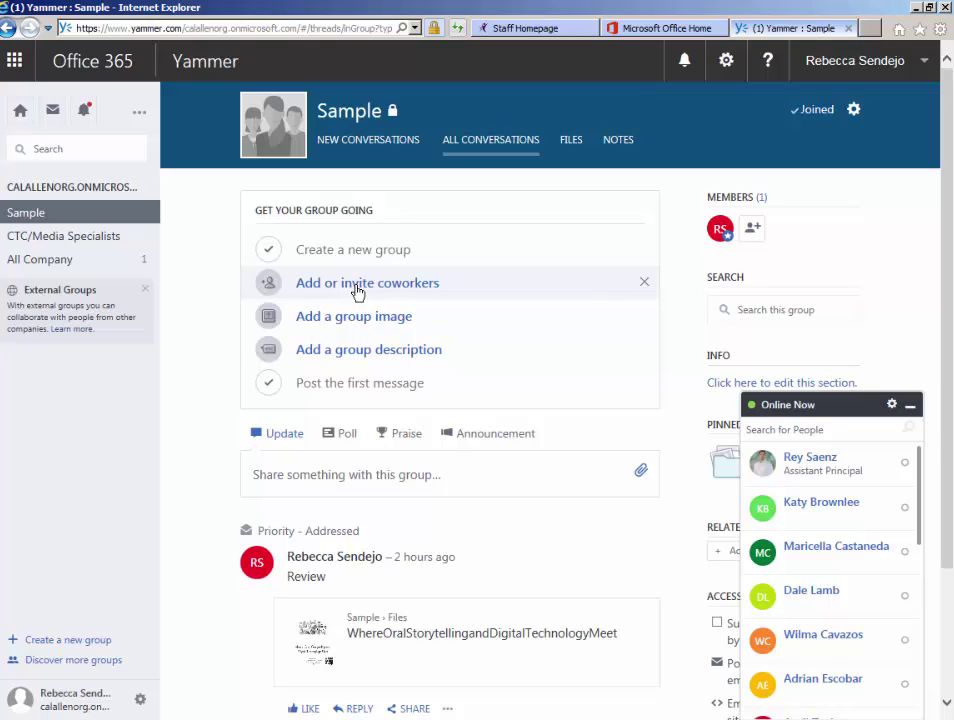
Find the student by name and add her to the Sample group.
click(357, 287)
click(329, 216)
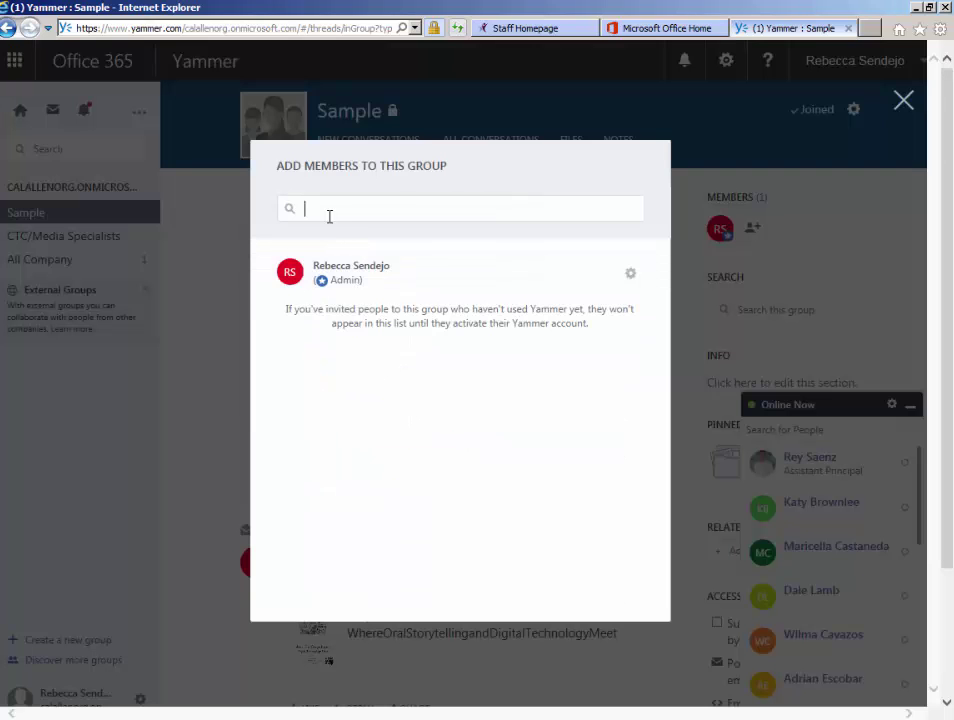
text(ISABE)
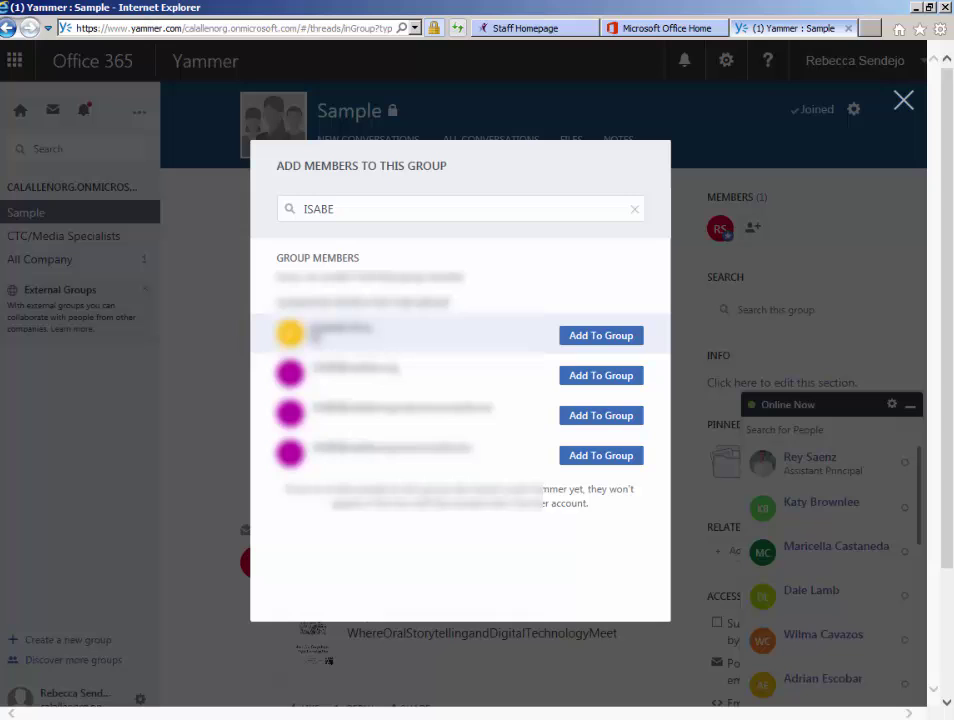
click(607, 340)
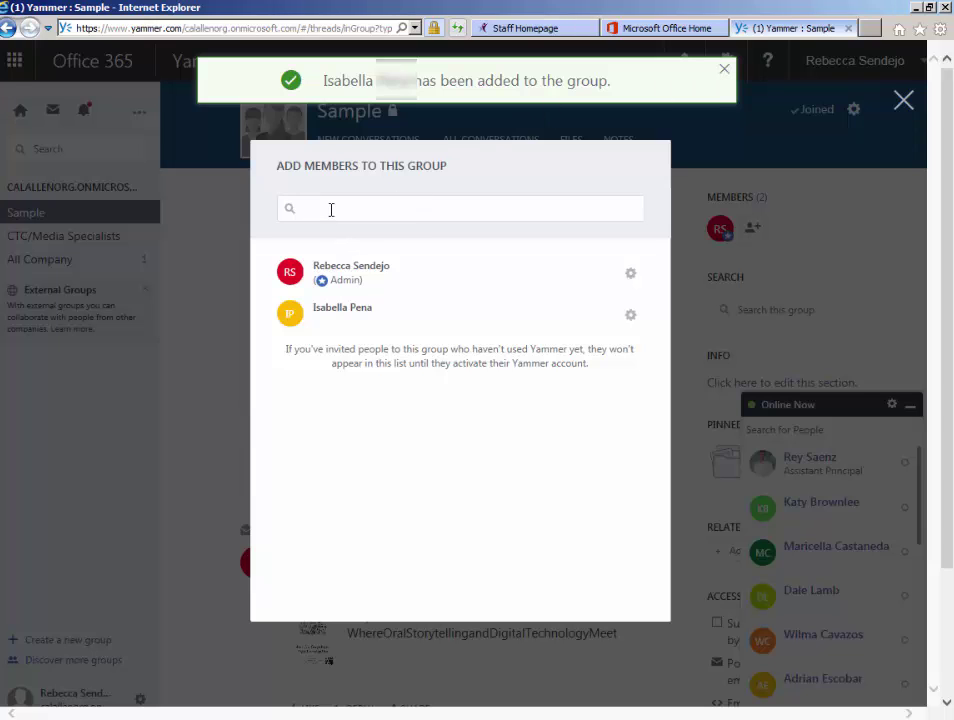
key(Escape)
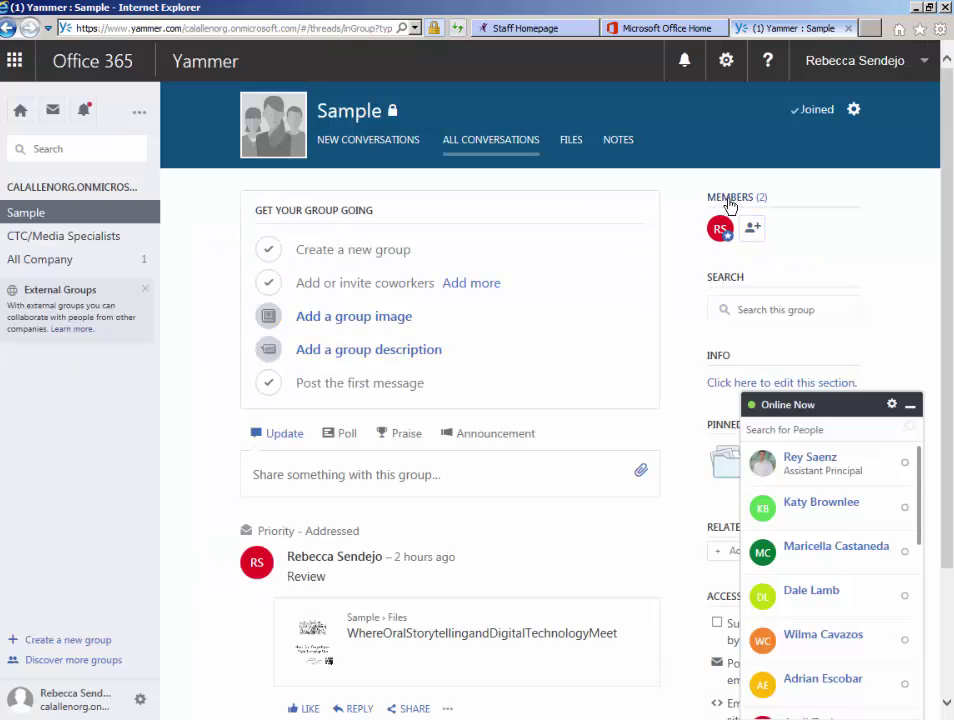
Check the Members (2) list and the new member's options, then close it.
click(730, 200)
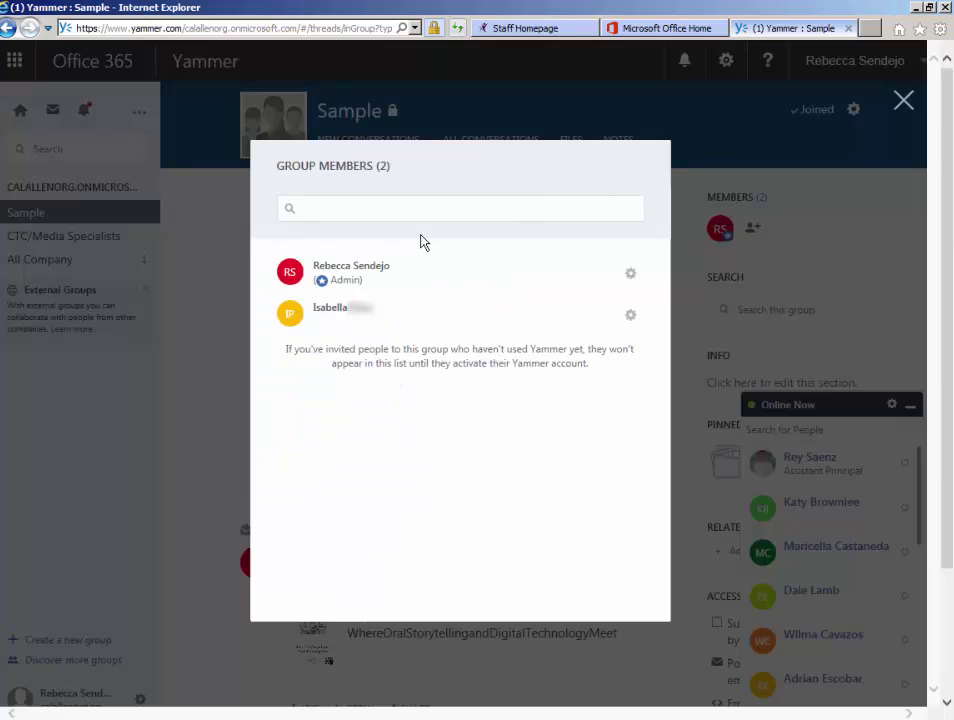
click(631, 318)
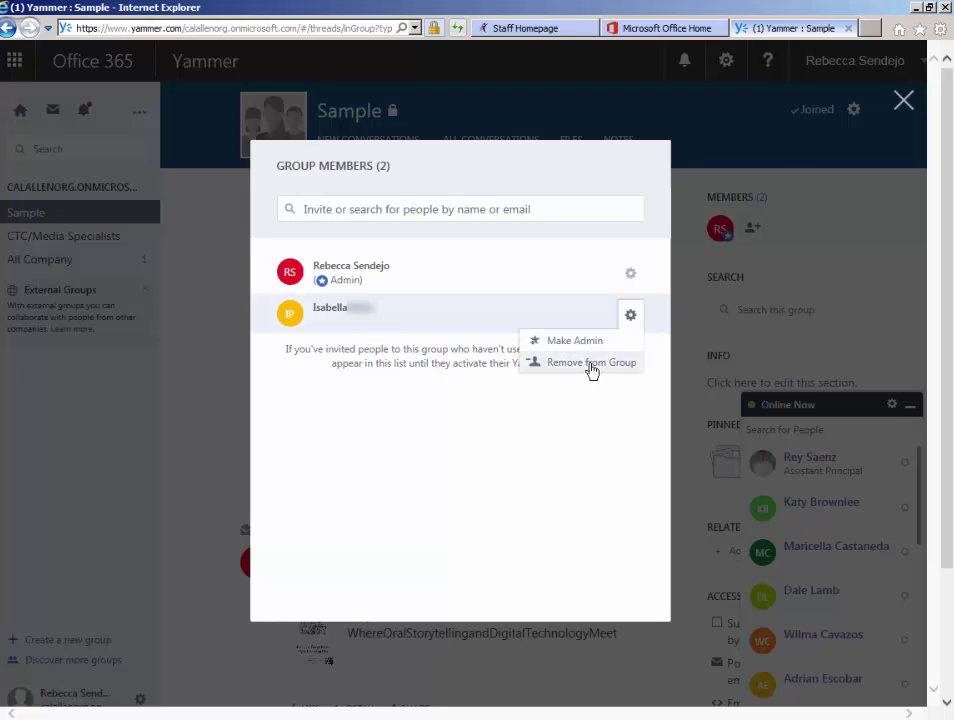
click(904, 104)
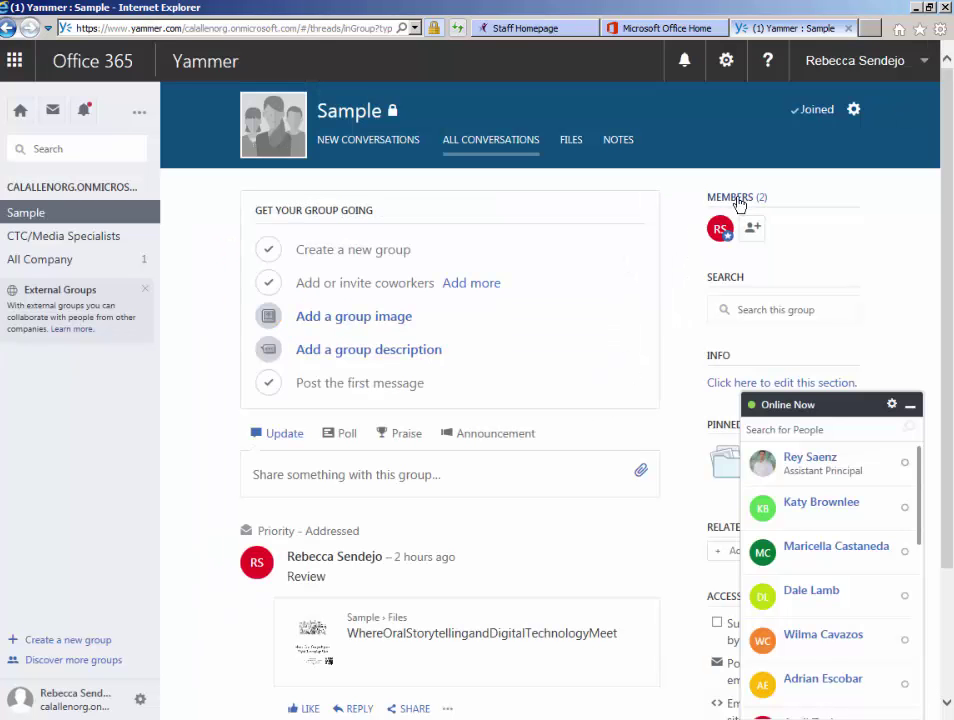
scroll(592, 415, down, 3)
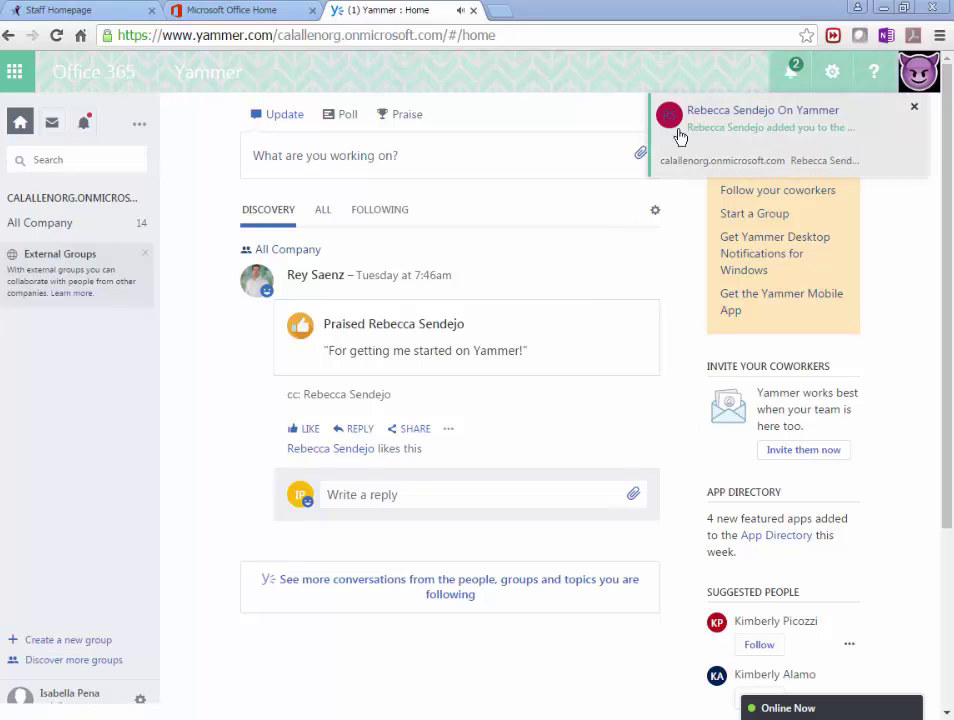
Dismiss the group-added notification and open Sample to see the Review post's PDF.
click(752, 131)
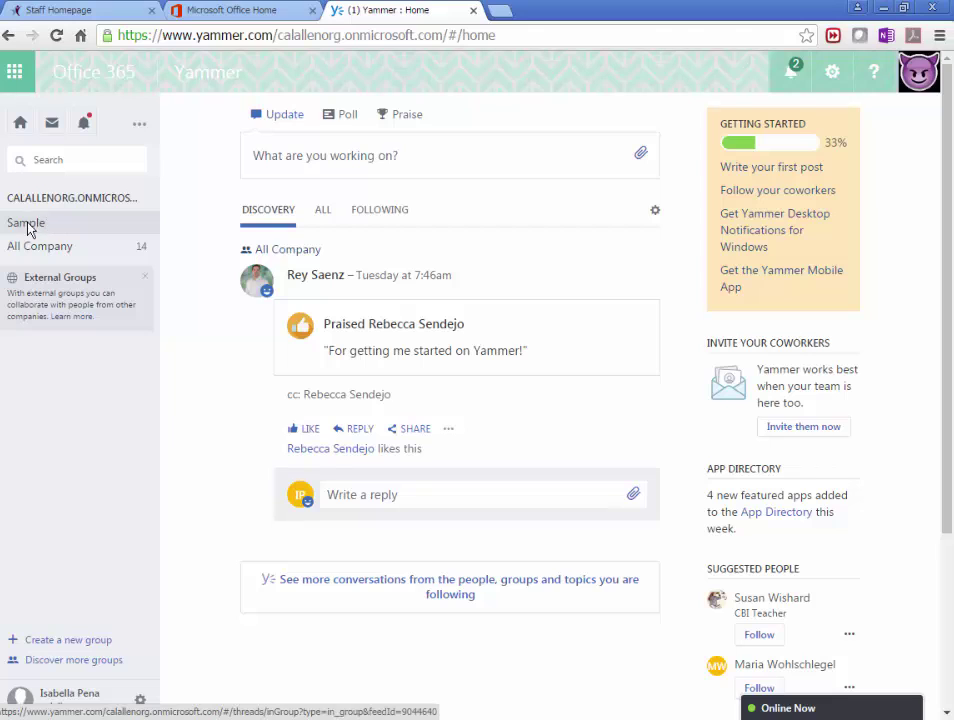
click(29, 228)
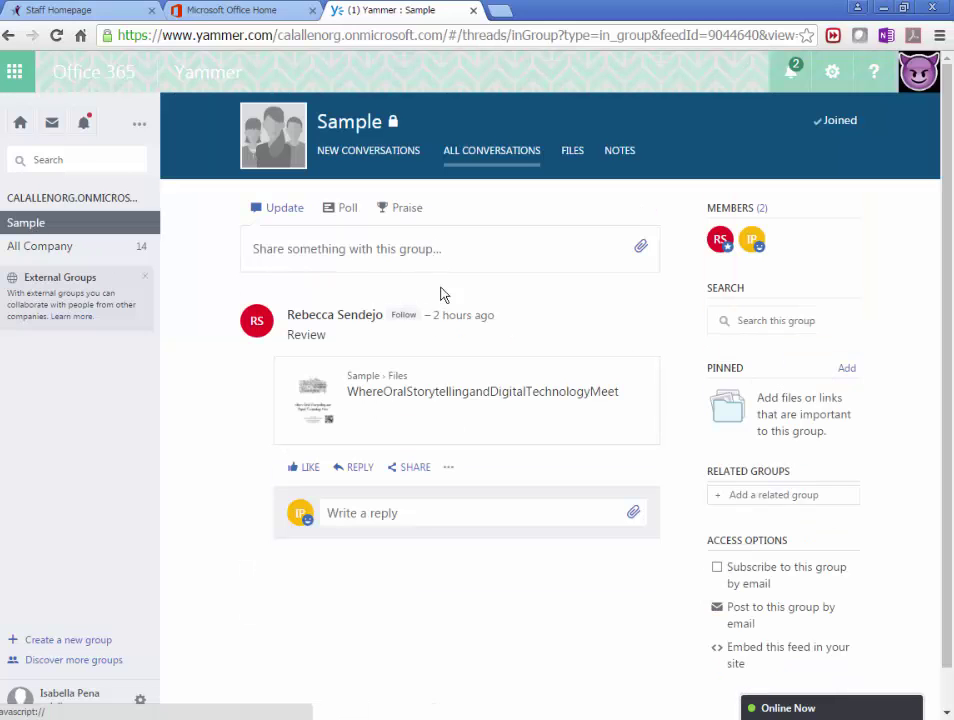